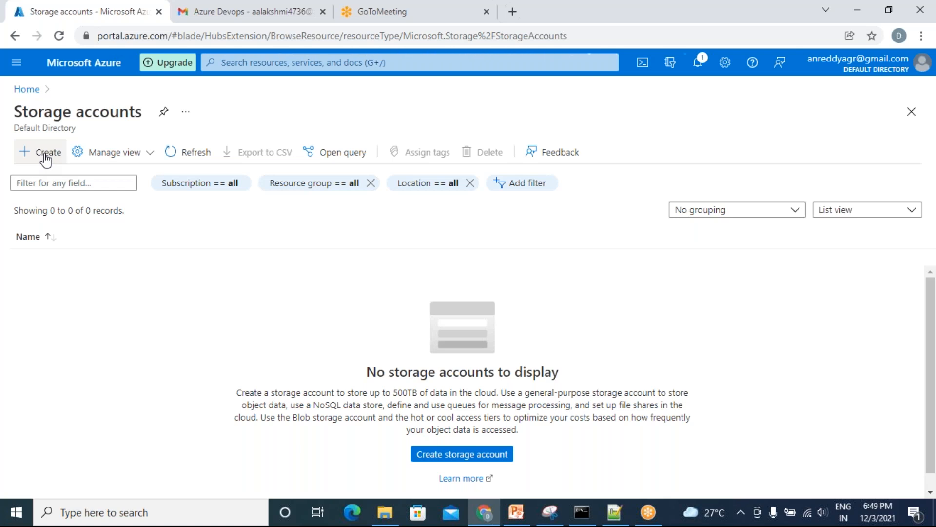
# Step: Start creating a new storage account, collapse the accounts list and review the subscription and resource group in the project details
pyautogui.click(45, 155)
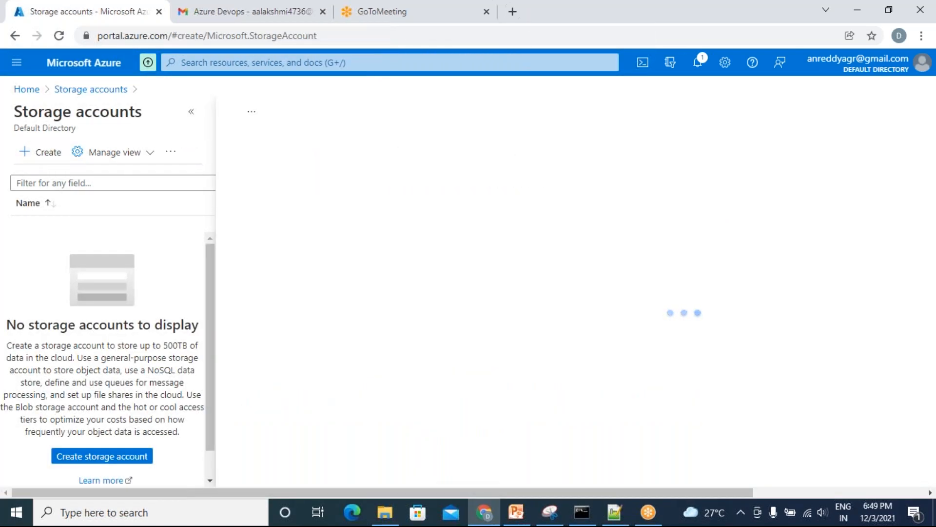
pyautogui.click(191, 114)
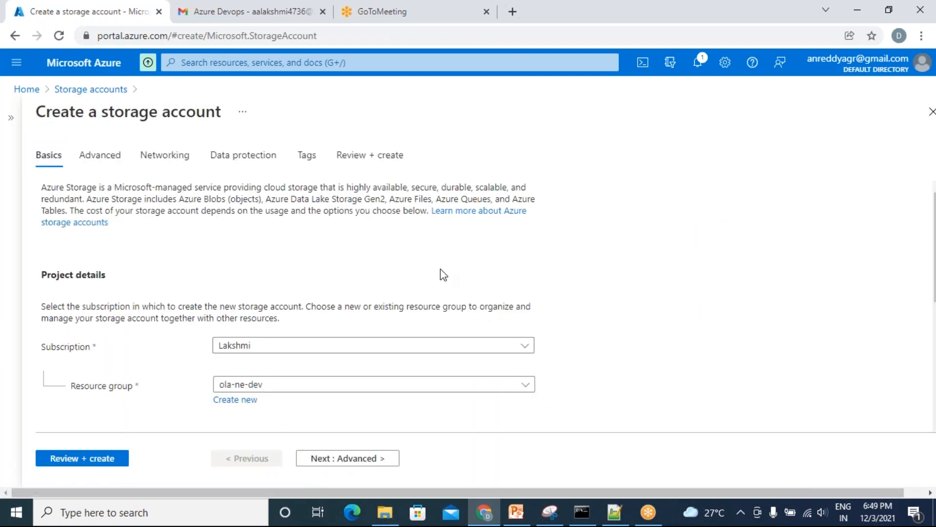
pyautogui.scroll(-3, 460, 256)
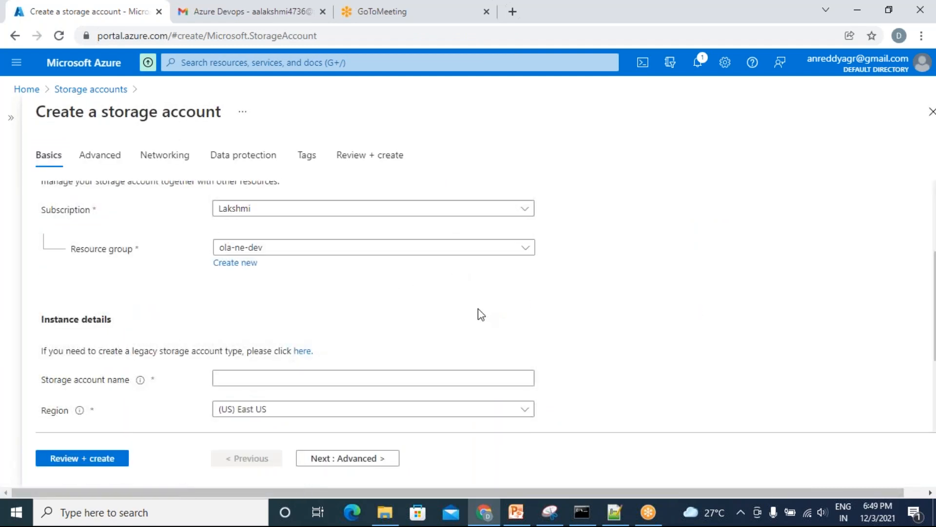
pyautogui.scroll(2, 481, 315)
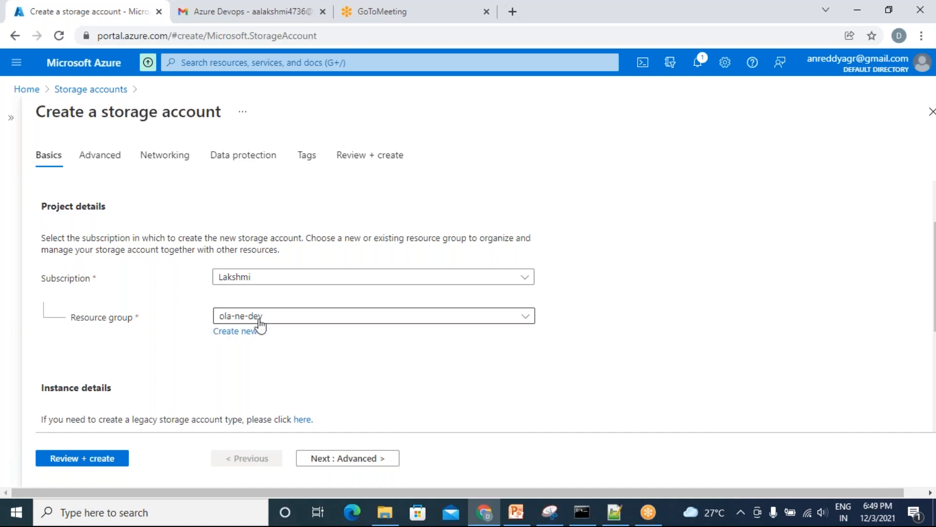
pyautogui.scroll(-2, 376, 340)
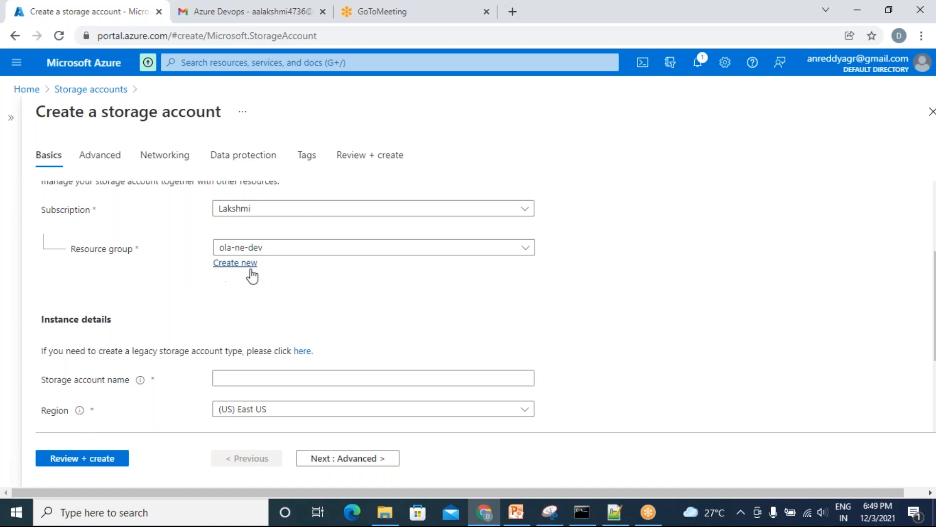
pyautogui.scroll(-2, 572, 328)
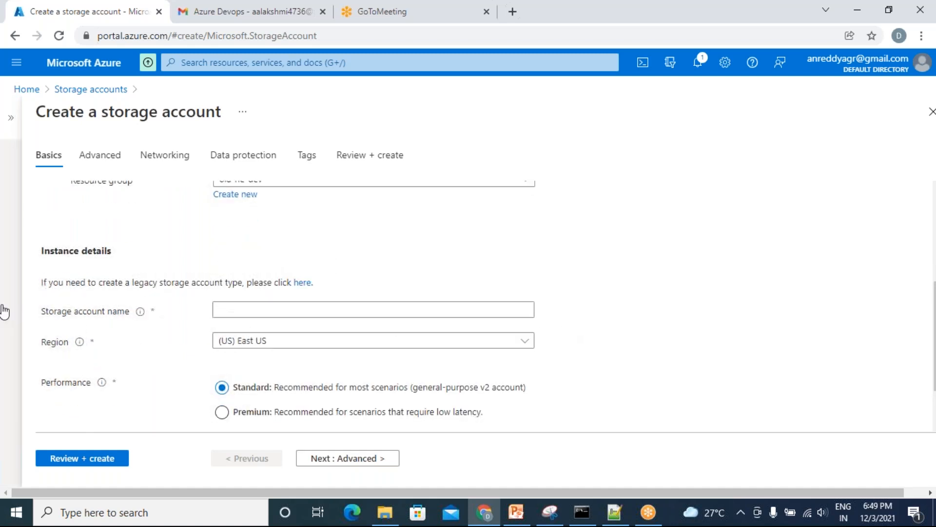
# Step: Name the new storage account lakshmioladev in the instance details
pyautogui.click(236, 311)
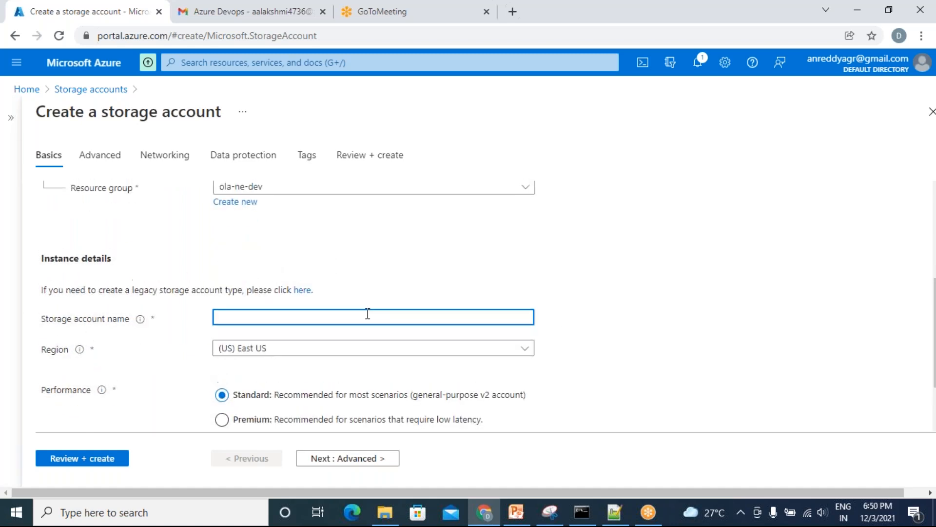
pyautogui.scroll(2, 368, 314)
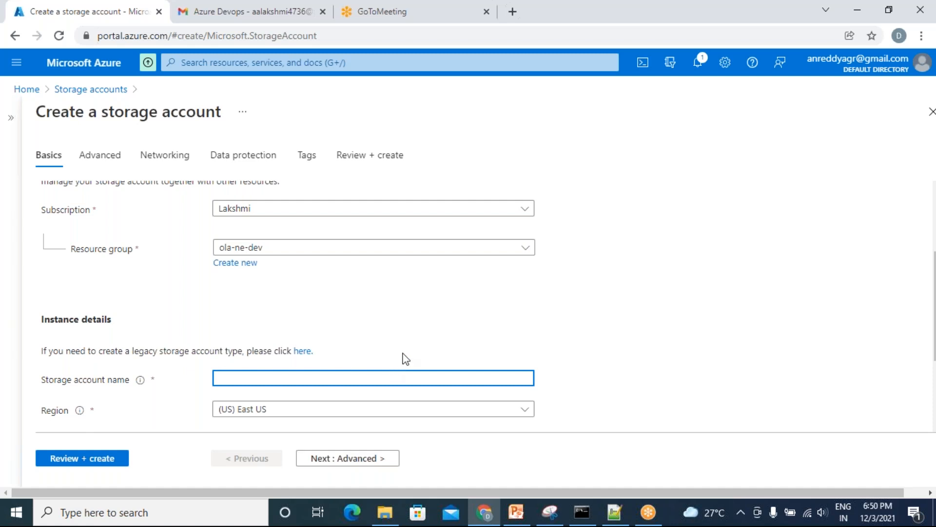
pyautogui.write('kshmioladev')
pyautogui.scroll(-1, 561, 309)
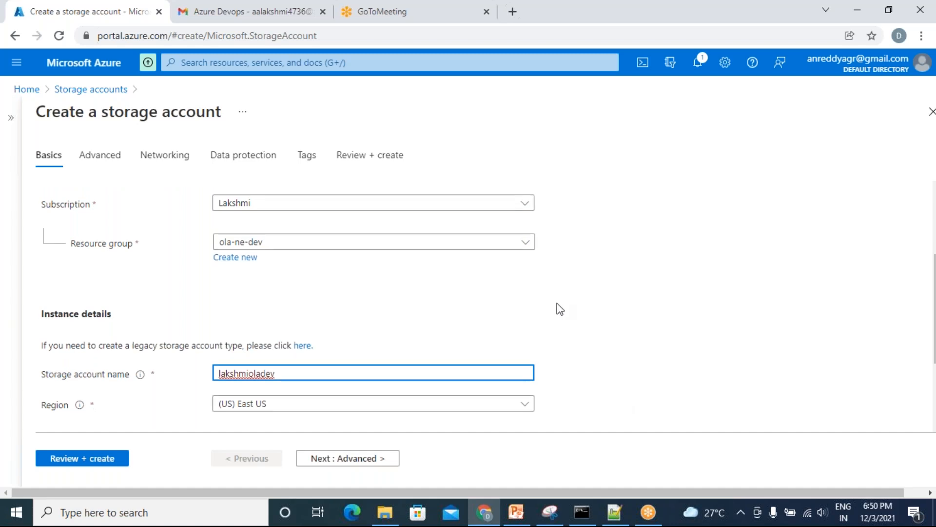
# Step: Set the storage account's region to (Europe) North Europe
pyautogui.scroll(-2, 561, 309)
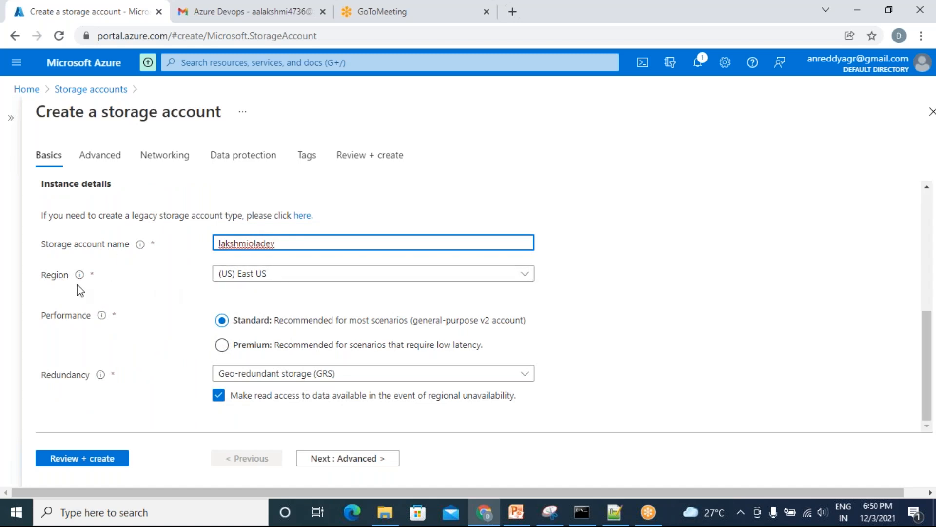
pyautogui.click(291, 277)
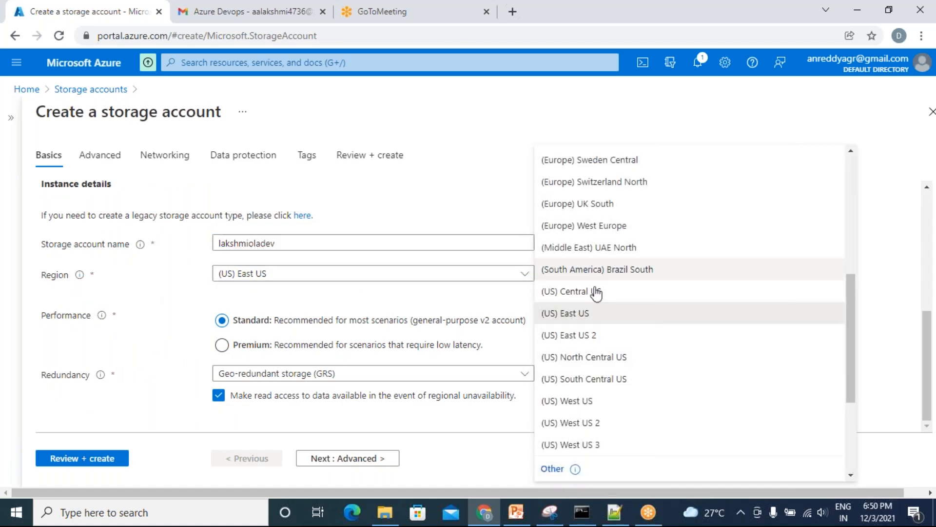
pyautogui.scroll(-4, 649, 317)
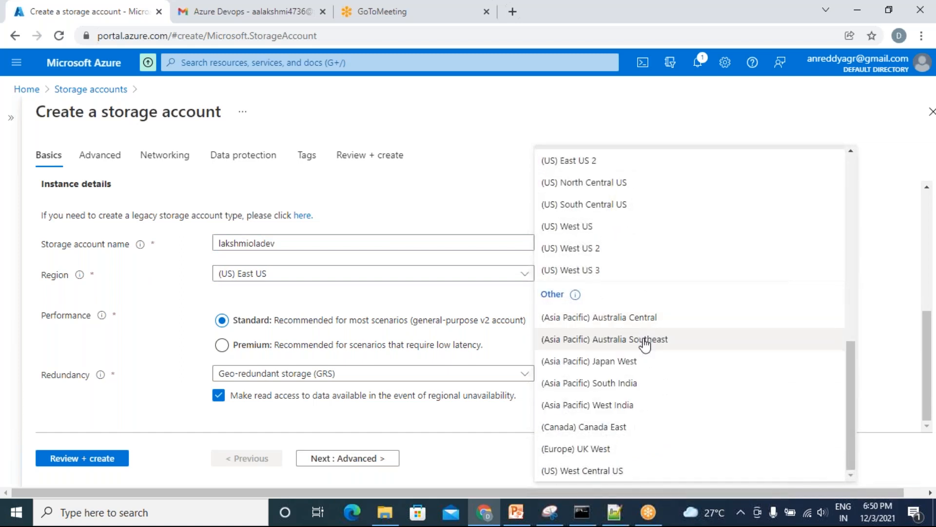
pyautogui.scroll(5, 614, 301)
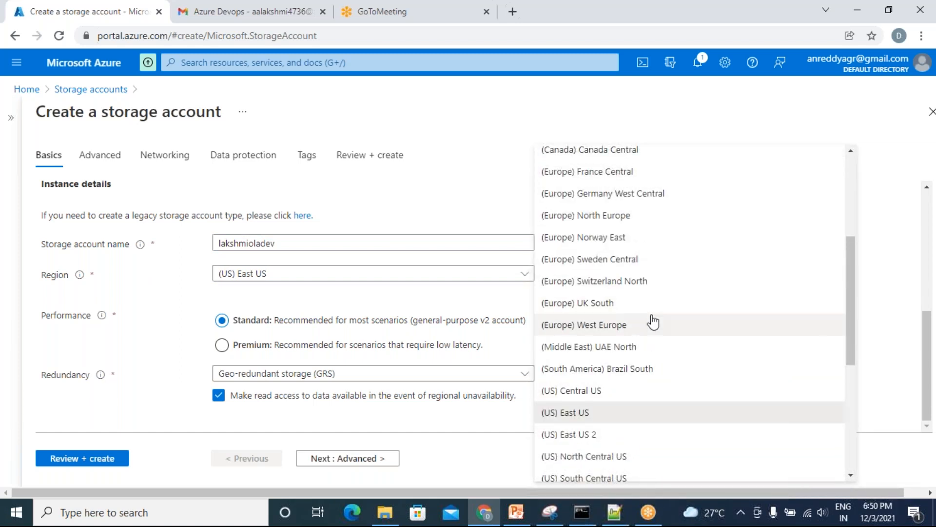
pyautogui.click(602, 226)
# Step: Set the storage account's redundancy to Locally-redundant storage (LRS)
pyautogui.scroll(-3, 675, 317)
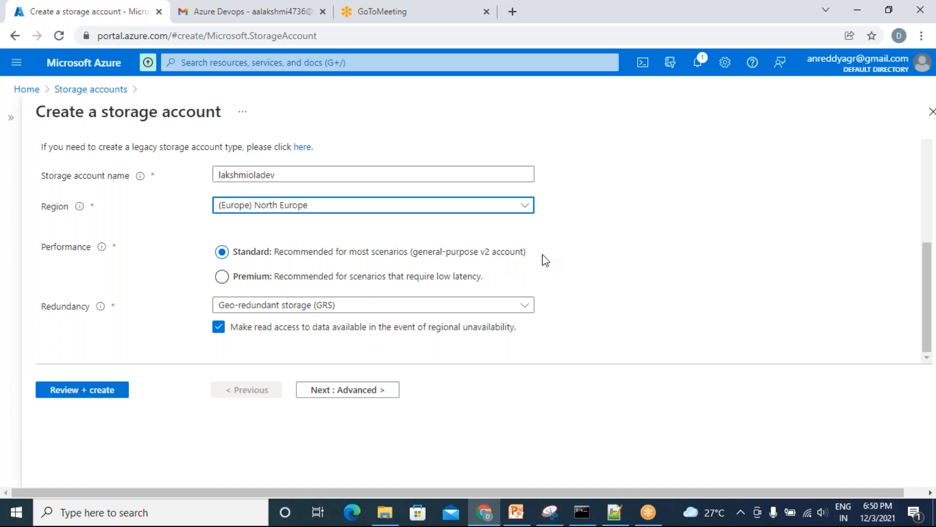
pyautogui.scroll(-1, 594, 244)
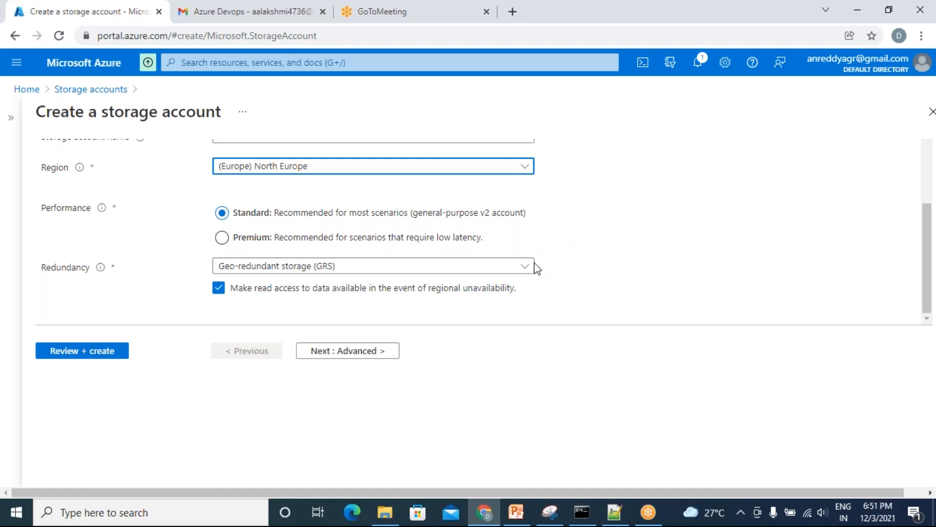
pyautogui.click(527, 268)
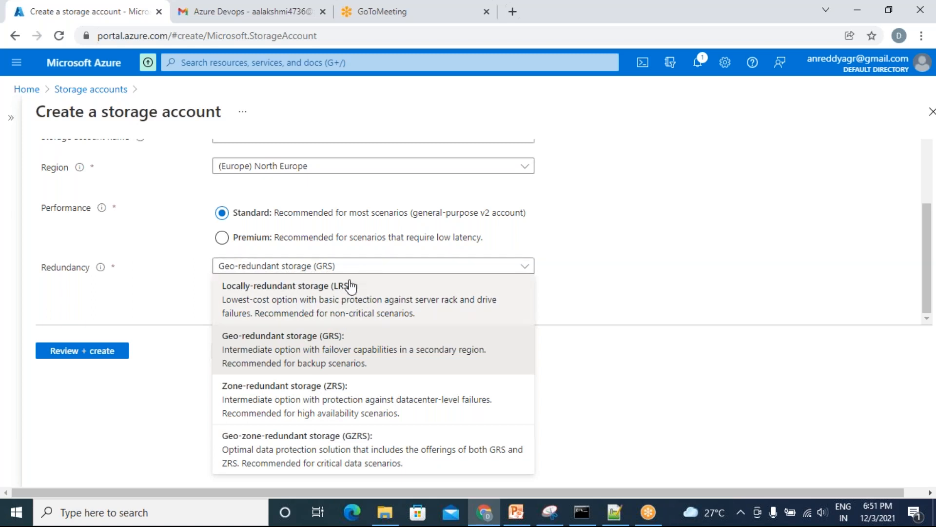
pyautogui.click(317, 296)
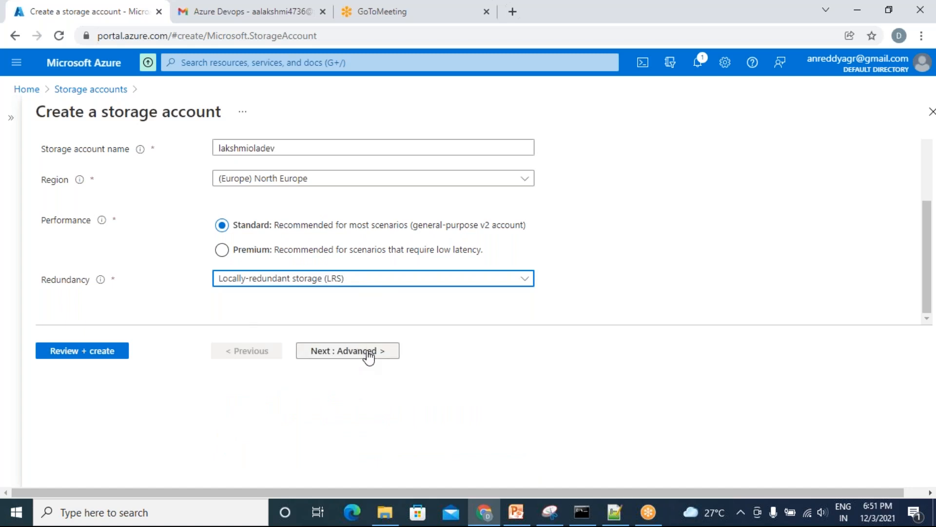
pyautogui.scroll(5, 510, 325)
pyautogui.scroll(-5, 510, 324)
# Step: Proceed to the Advanced settings and examine the security, Data Lake Storage Gen2, SFTP, Blob storage and Azure Files options
pyautogui.click(361, 354)
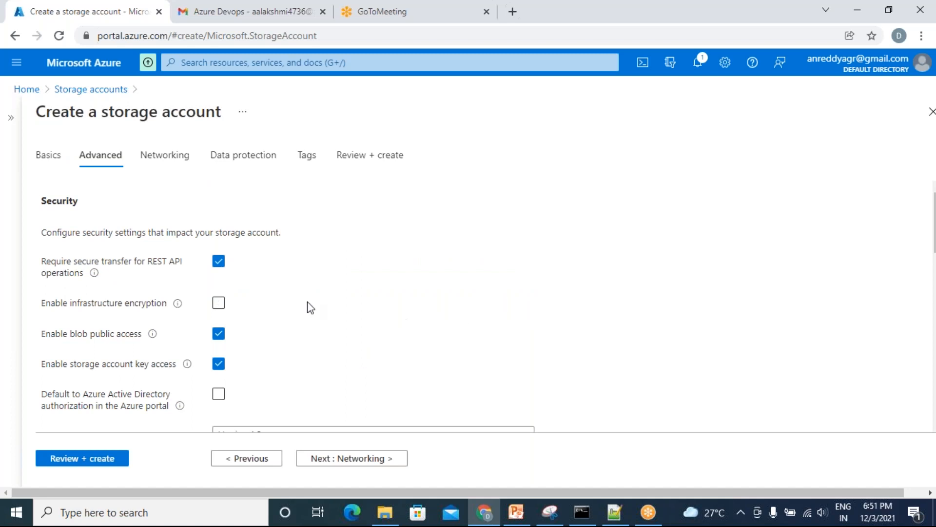
pyautogui.scroll(-3, 371, 302)
pyautogui.scroll(3, 374, 295)
pyautogui.scroll(-2, 429, 281)
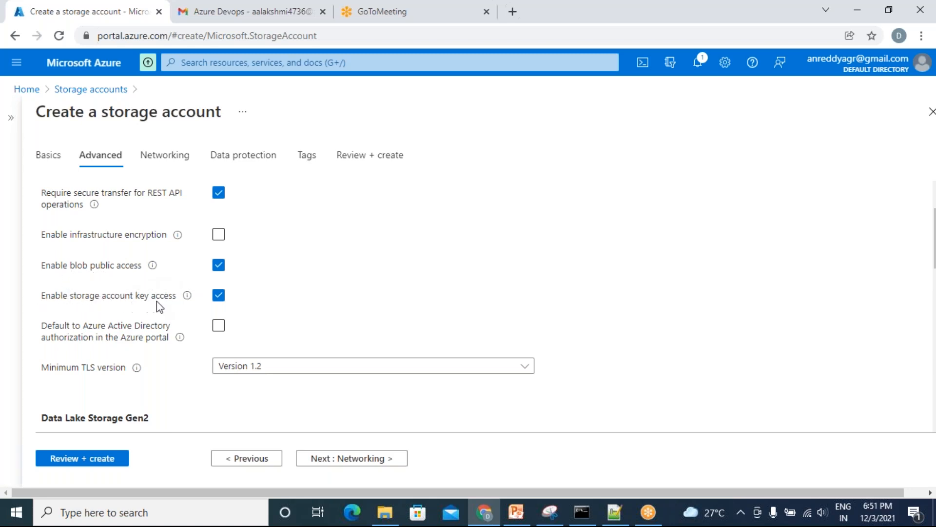
pyautogui.scroll(-3, 493, 292)
pyautogui.scroll(3, 382, 376)
pyautogui.scroll(-4, 364, 329)
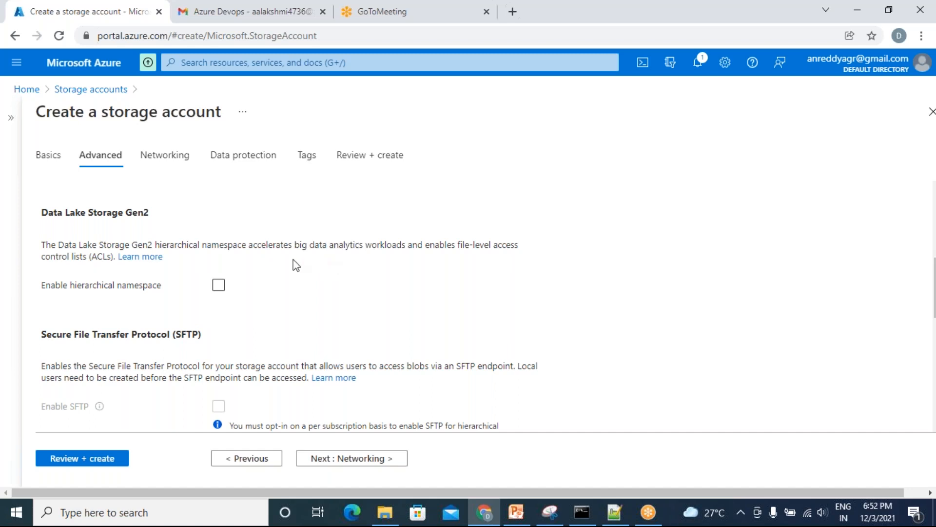
pyautogui.scroll(-3, 292, 283)
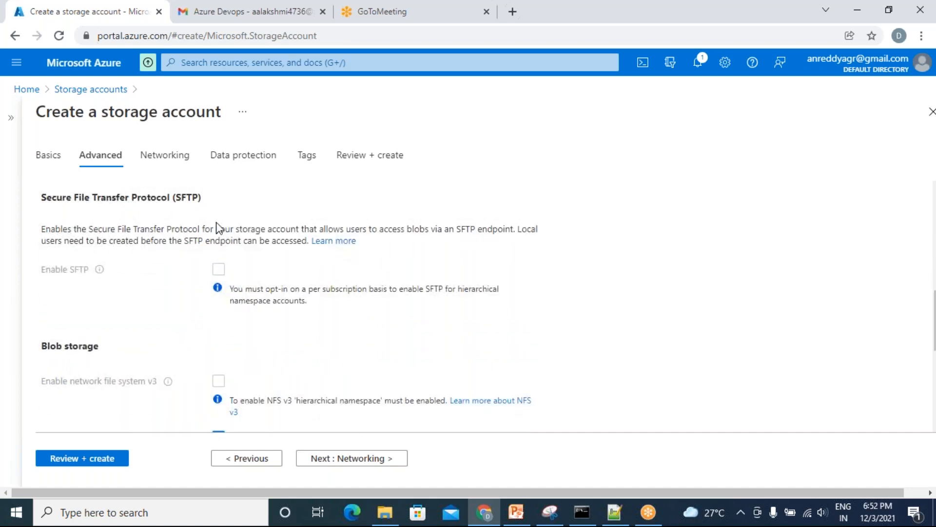
pyautogui.scroll(2, 244, 222)
pyautogui.scroll(-1, 354, 264)
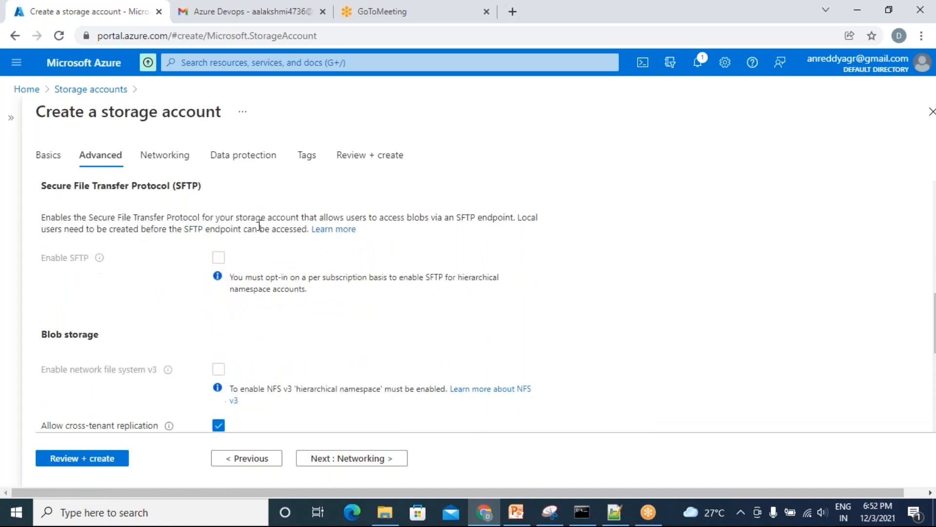
pyautogui.scroll(-2, 130, 271)
pyautogui.scroll(-2, 400, 242)
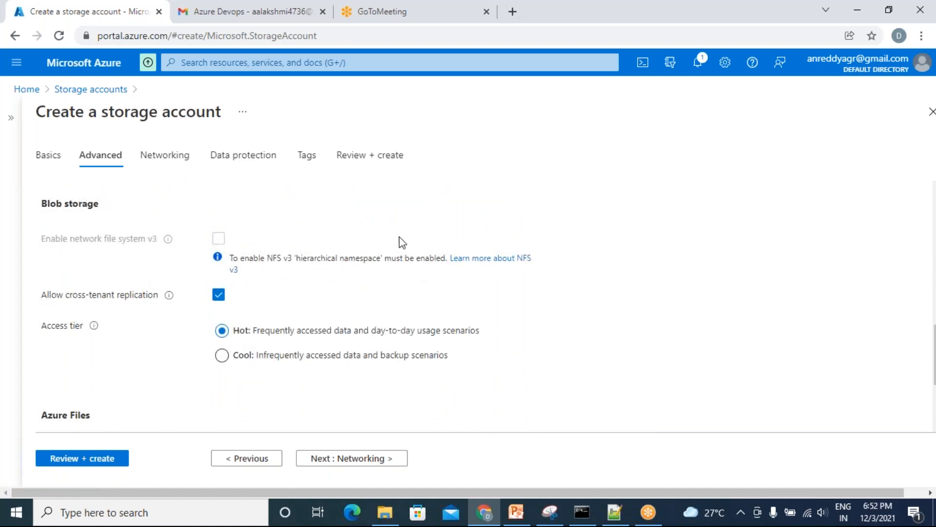
pyautogui.scroll(1, 403, 248)
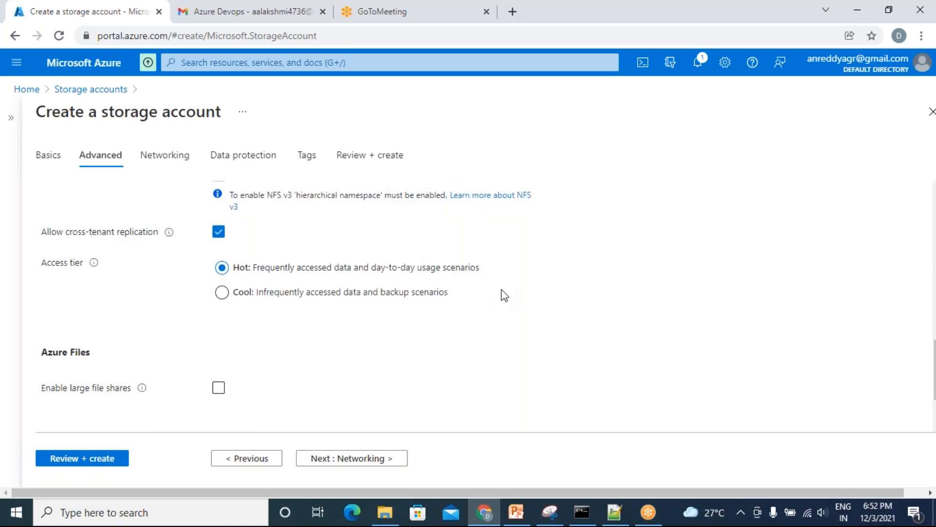
pyautogui.scroll(-1, 488, 293)
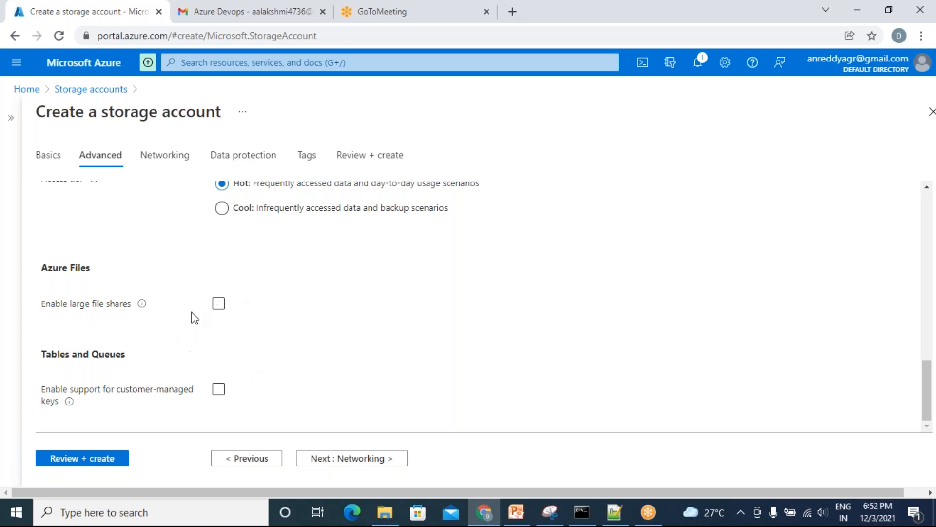
pyautogui.click(218, 303)
pyautogui.scroll(-1, 244, 373)
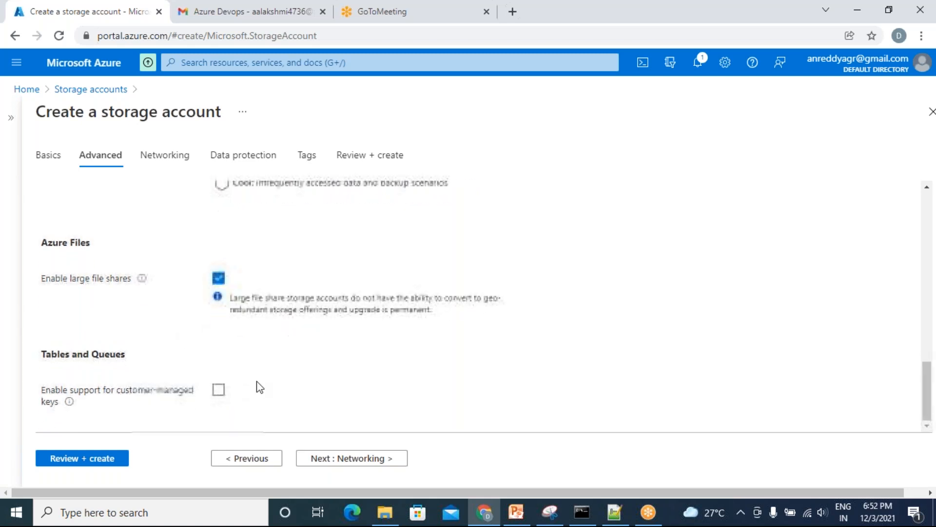
pyautogui.click(218, 390)
pyautogui.scroll(-1, 353, 333)
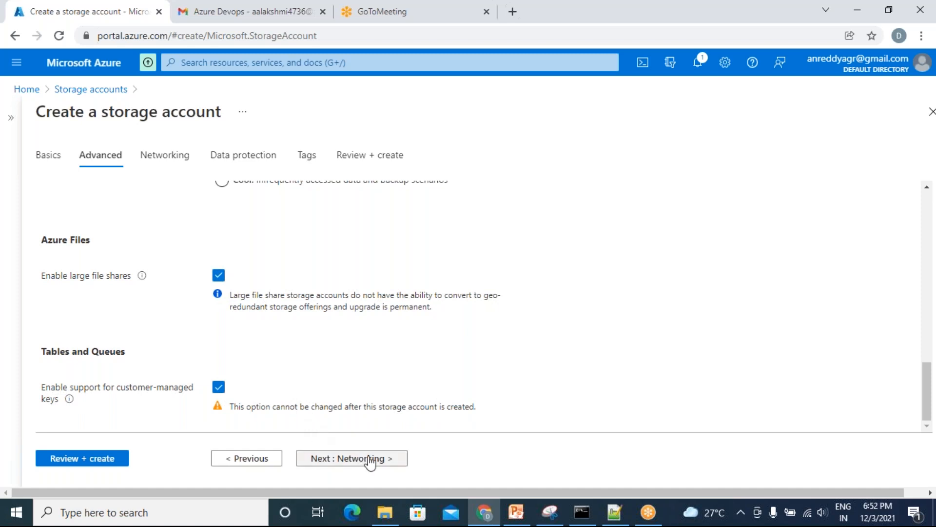
pyautogui.click(219, 386)
pyautogui.click(218, 276)
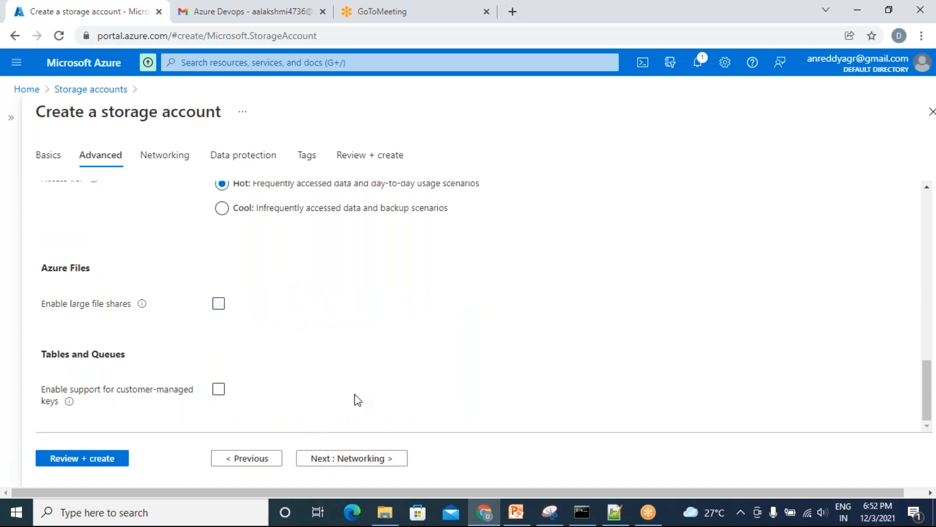
# Step: Proceed to the Networking settings and examine the connectivity methods and network routing preferences
pyautogui.click(368, 460)
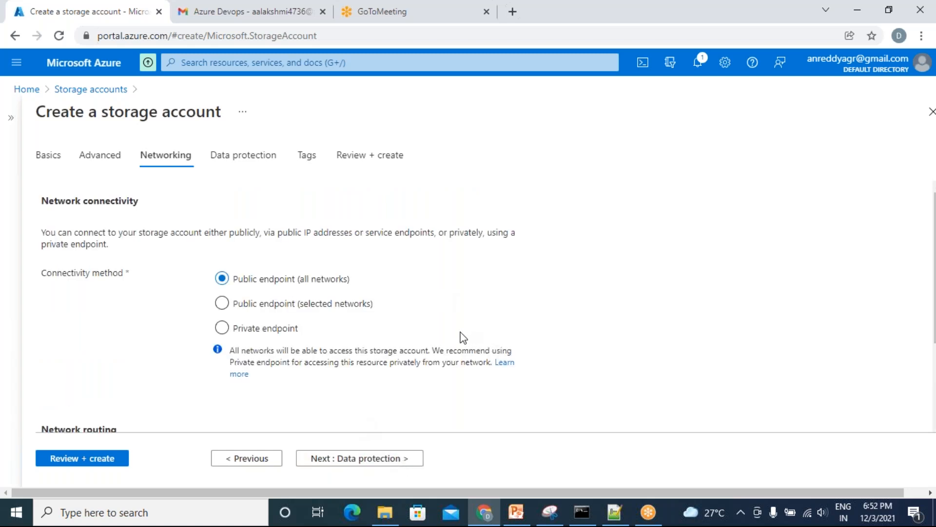
pyautogui.scroll(-2, 461, 336)
pyautogui.scroll(2, 460, 336)
pyautogui.scroll(-2, 395, 297)
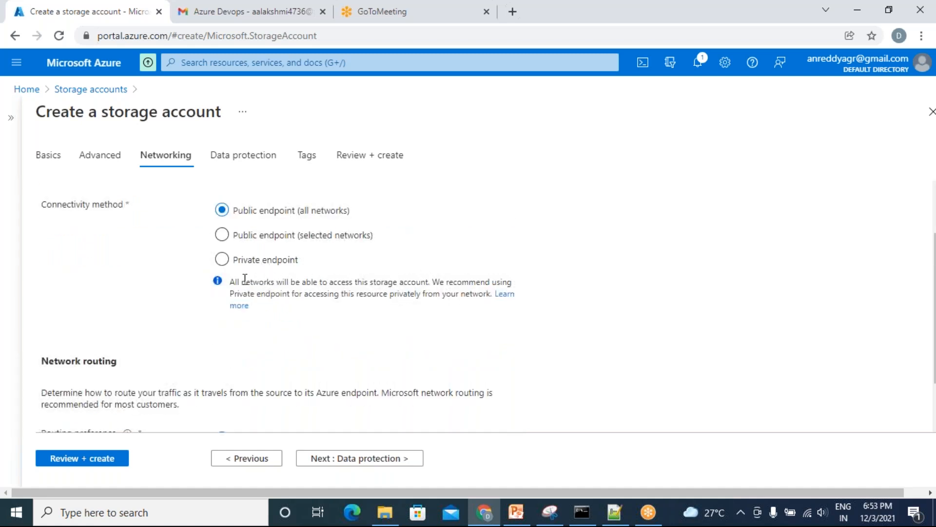
pyautogui.scroll(-1, 354, 311)
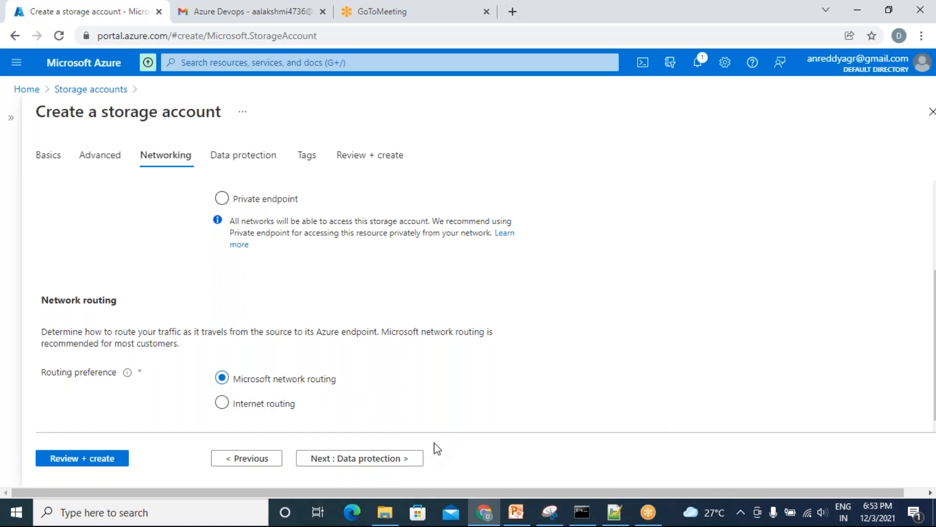
# Step: Proceed to the Data protection settings and examine the recovery, soft delete and tracking options
pyautogui.click(397, 463)
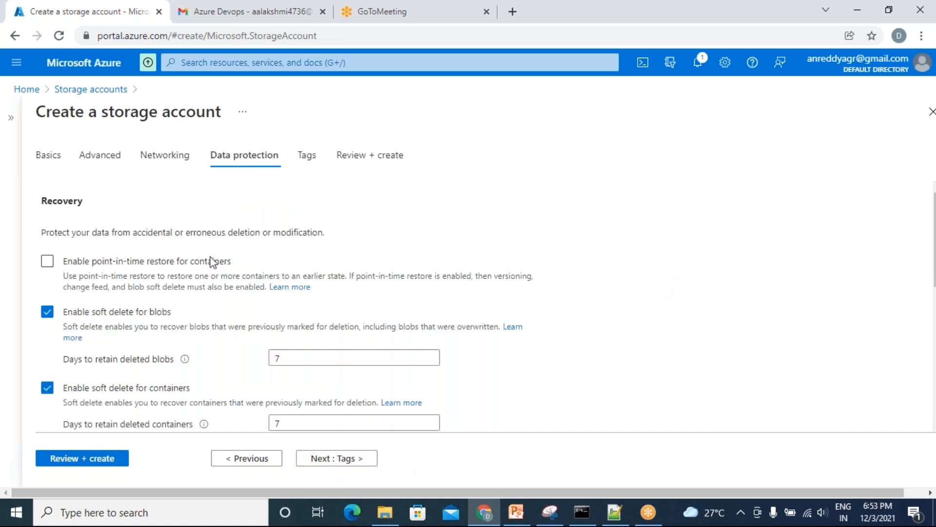
pyautogui.scroll(-1, 211, 323)
pyautogui.scroll(-7, 210, 323)
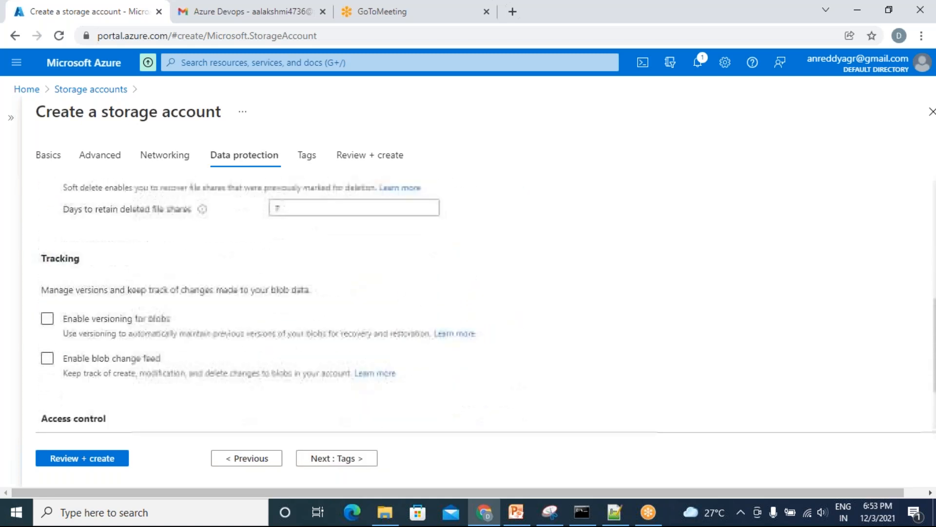
pyautogui.scroll(8, 215, 323)
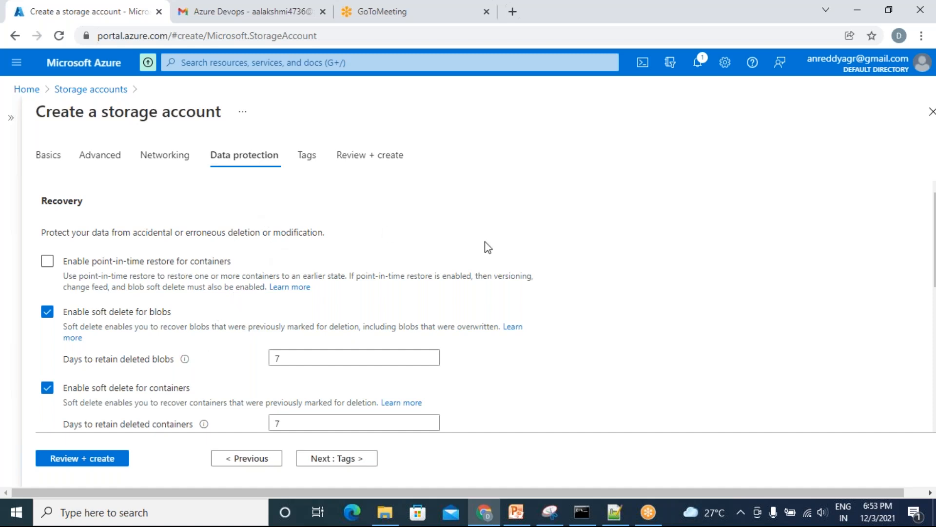
pyautogui.scroll(-3, 204, 263)
pyautogui.scroll(3, 185, 254)
pyautogui.scroll(-2, 265, 312)
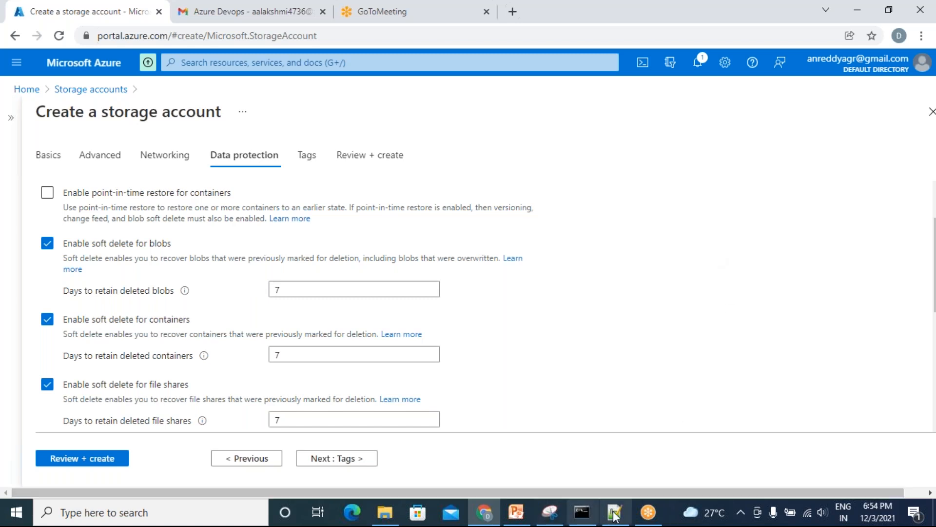
# Step: Switch to PowerPoint to view the Azure Blob Storage slide on containers and blobs, and return to the Azure portal in Chrome
pyautogui.click(516, 512)
pyautogui.click(69, 157)
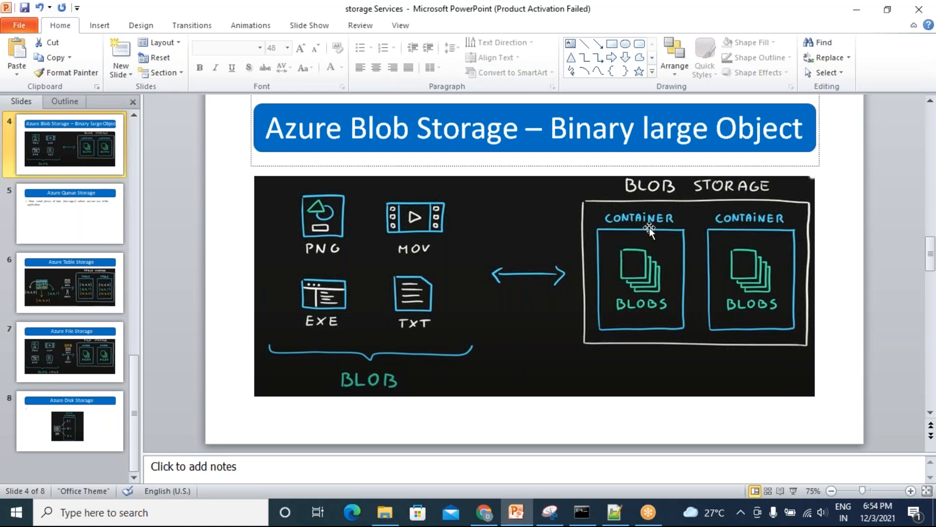
pyautogui.click(484, 512)
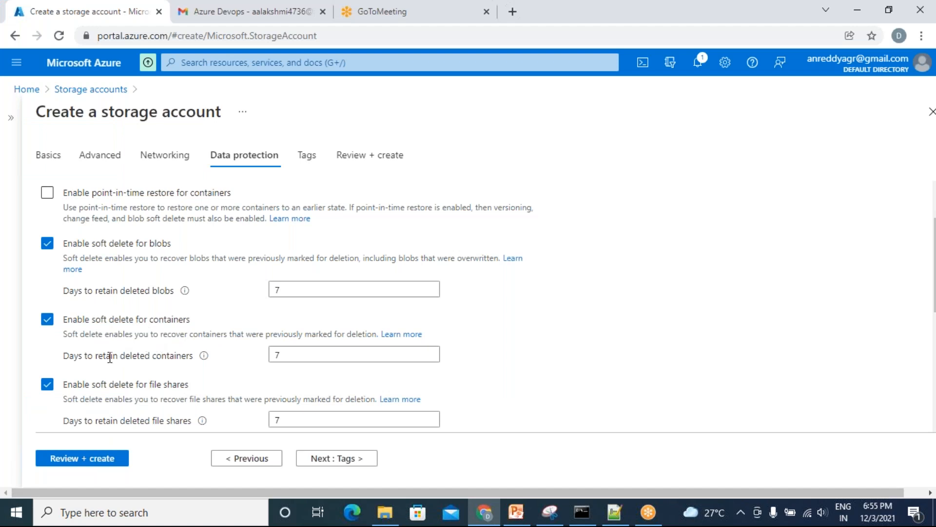
# Step: Examine the soft delete retention, blob tracking and access control options in the Data protection settings
pyautogui.scroll(-2, 227, 335)
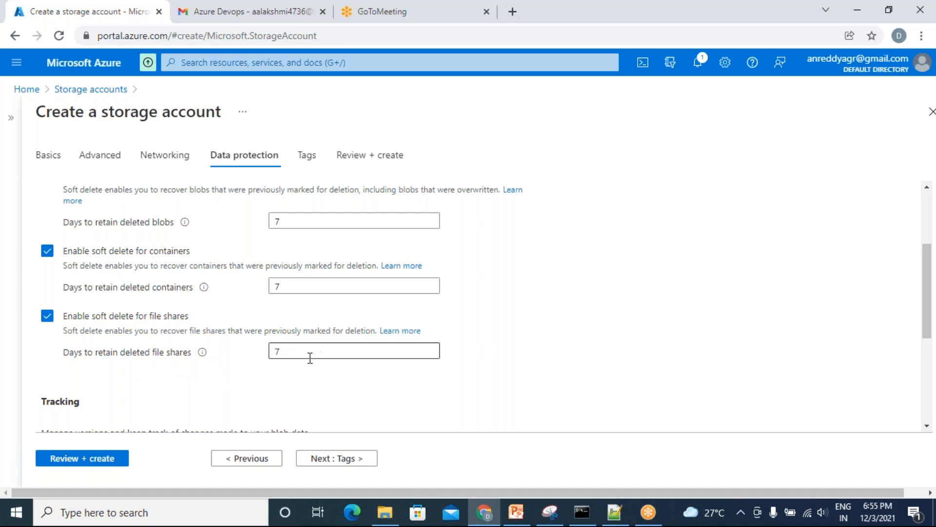
pyautogui.scroll(-3, 310, 357)
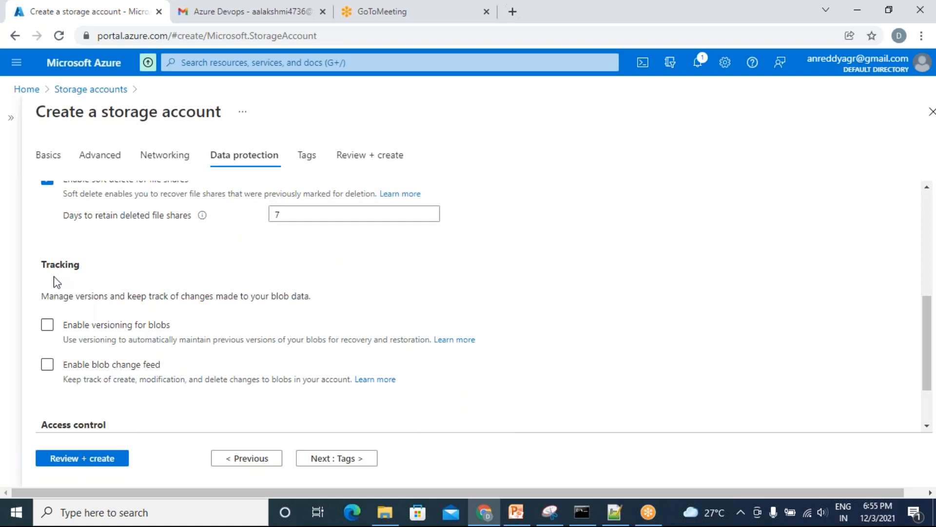
pyautogui.scroll(-1, 223, 353)
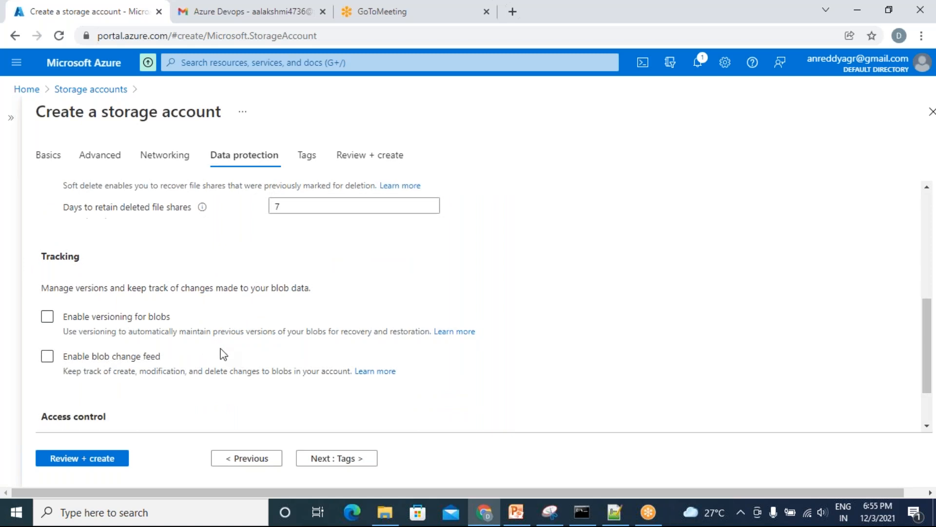
pyautogui.scroll(-2, 223, 353)
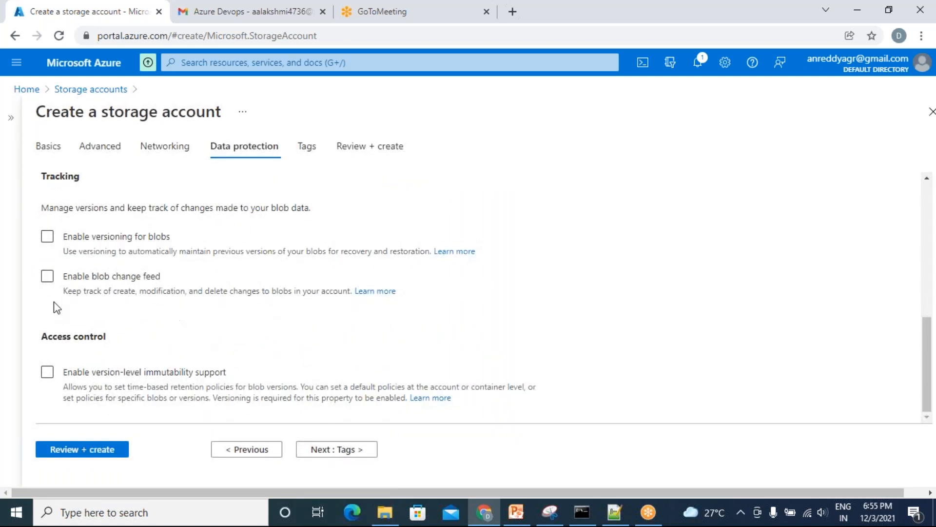
# Step: Proceed to the Tags settings and add a tag named owner with the owner's first name as its value
pyautogui.click(351, 455)
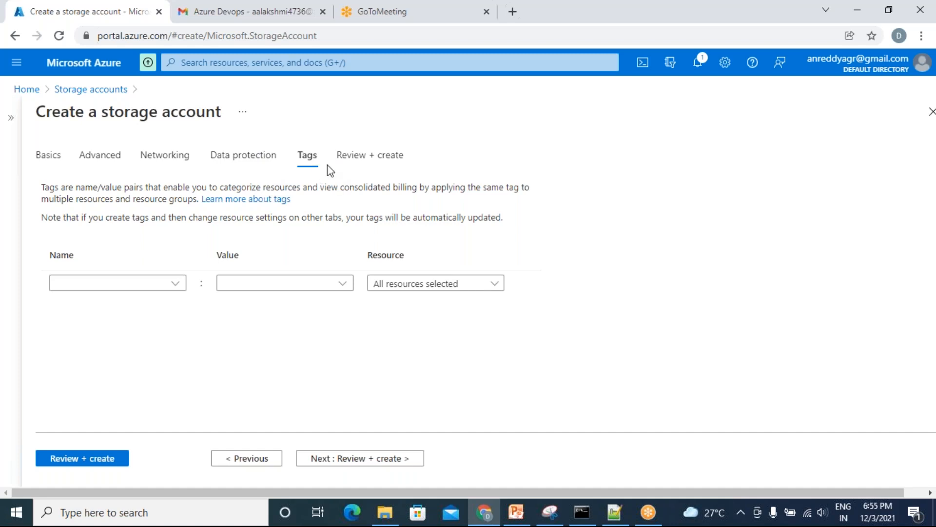
pyautogui.click(118, 283)
pyautogui.write('owner')
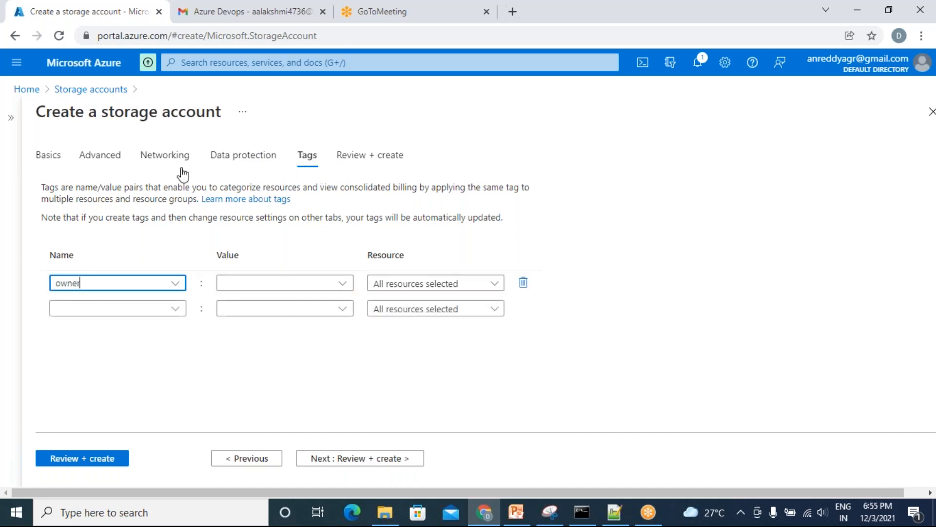
pyautogui.click(323, 283)
pyautogui.write('l')
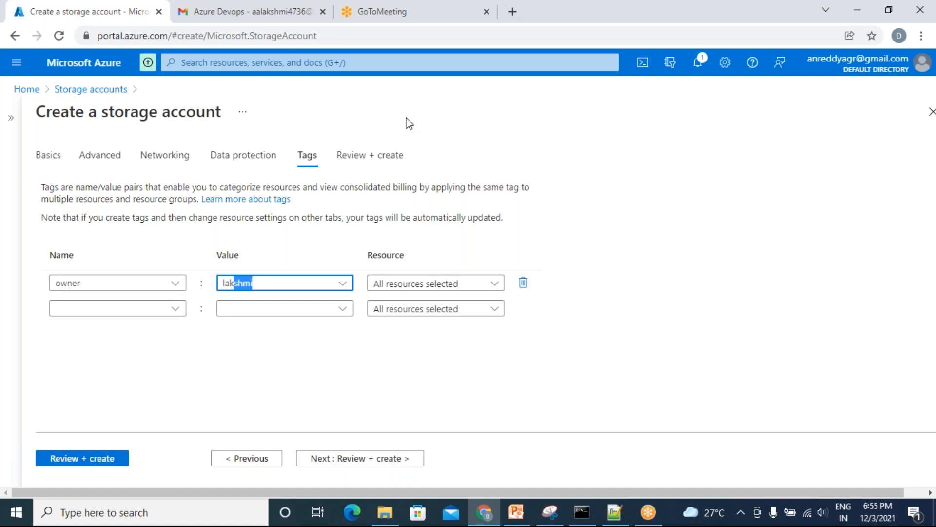
pyautogui.write('akshmi')
# Step: Proceed to the final review, check the configuration summary from Basics through Tags, and create the storage account
pyautogui.click(366, 461)
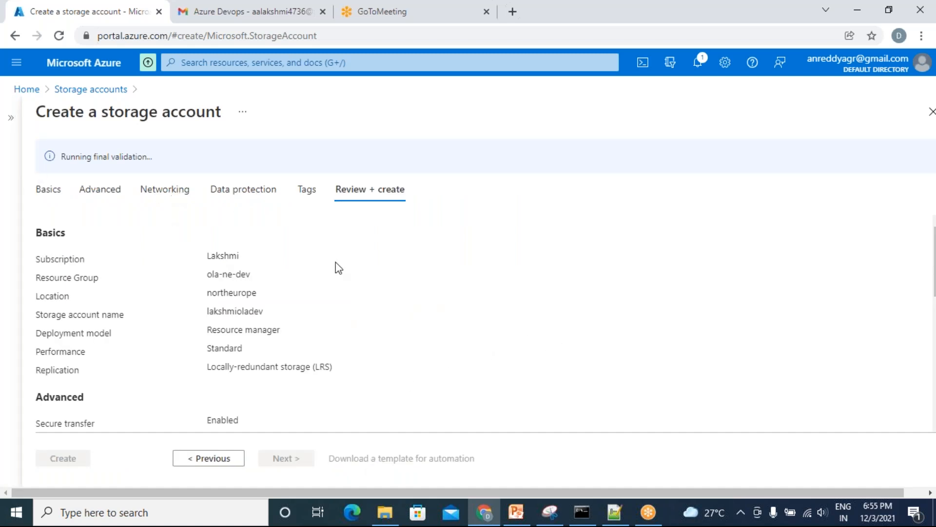
pyautogui.scroll(-5, 350, 274)
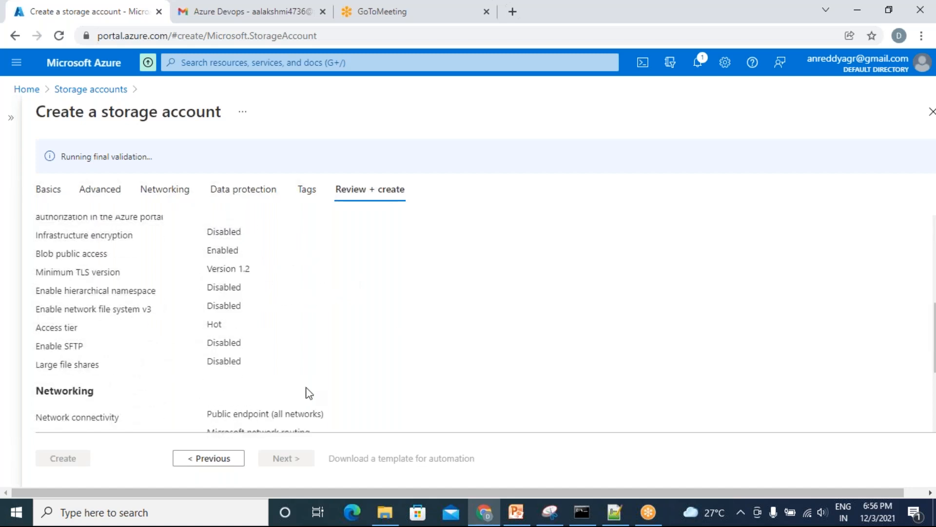
pyautogui.scroll(-3, 319, 391)
pyautogui.scroll(-3, 299, 387)
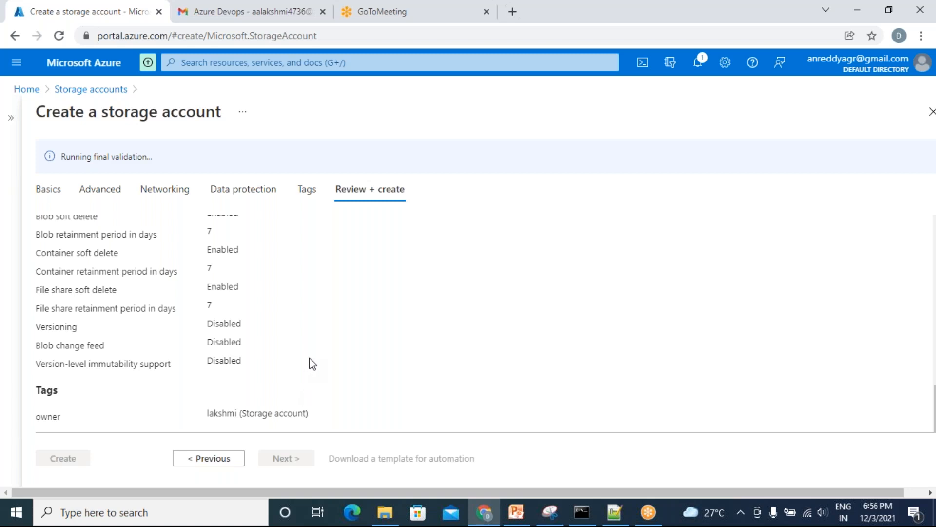
pyautogui.scroll(10, 311, 360)
pyautogui.scroll(-5, 316, 356)
pyautogui.scroll(-5, 318, 356)
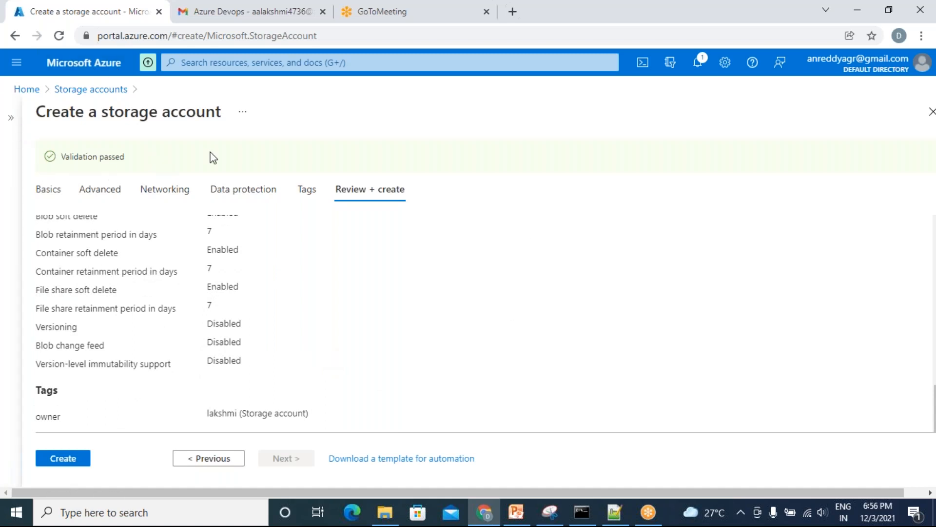
pyautogui.click(64, 467)
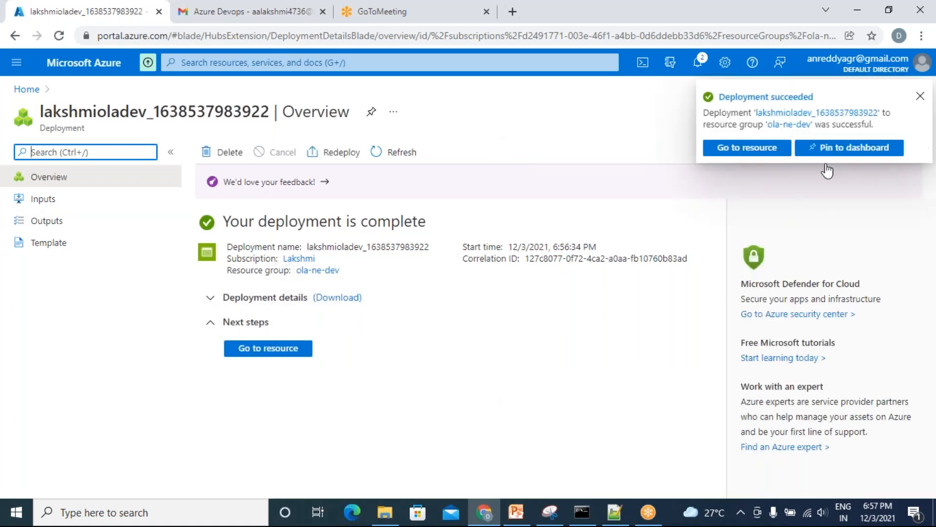
# Step: Dismiss the deployment notification, open the deployed storage account without the storage browser tip, and examine its essentials and service properties
pyautogui.click(921, 96)
pyautogui.click(247, 353)
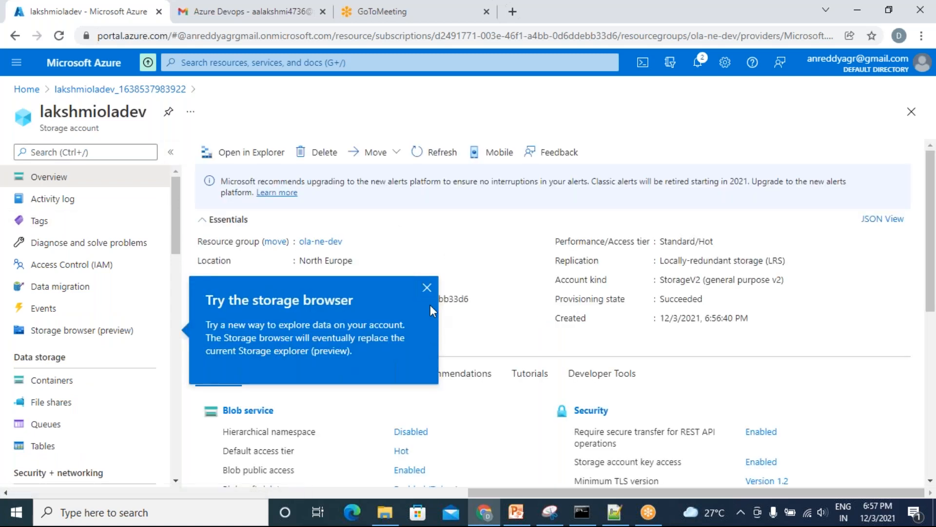
pyautogui.click(428, 289)
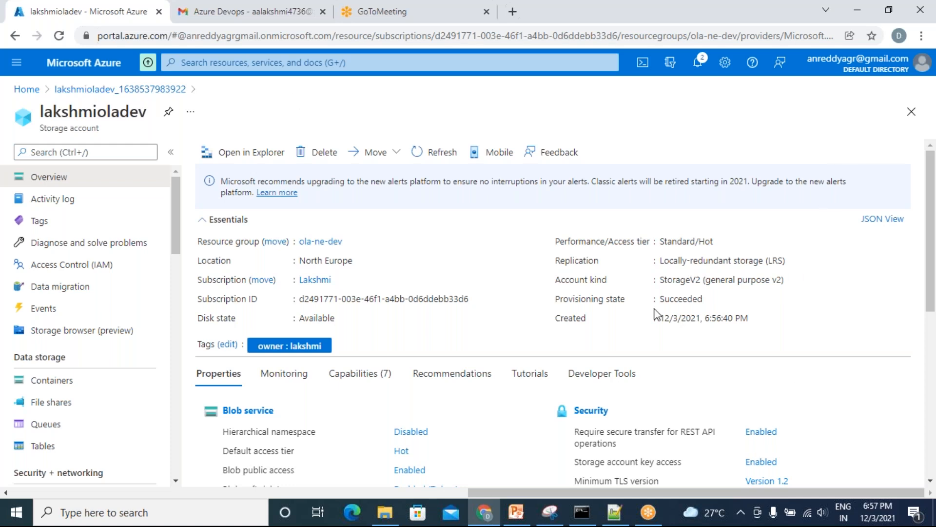
pyautogui.scroll(-7, 786, 332)
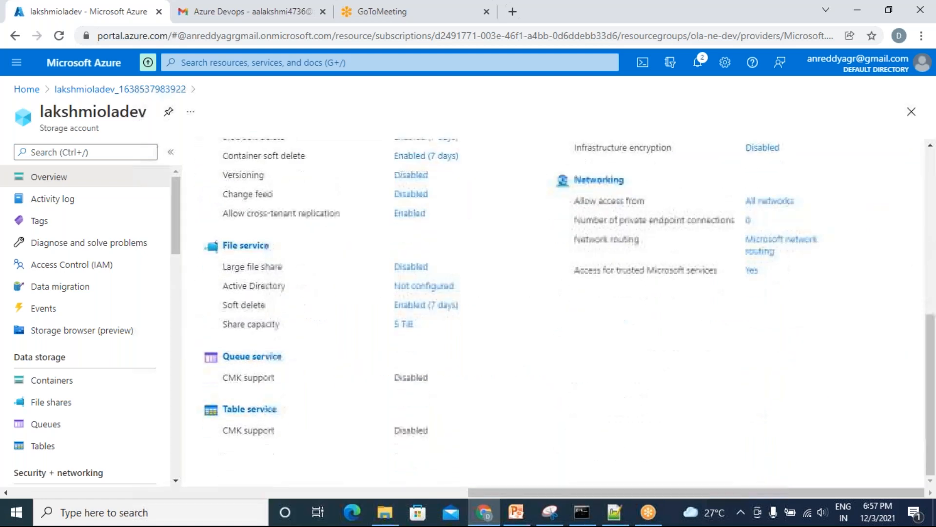
pyautogui.scroll(7, 789, 332)
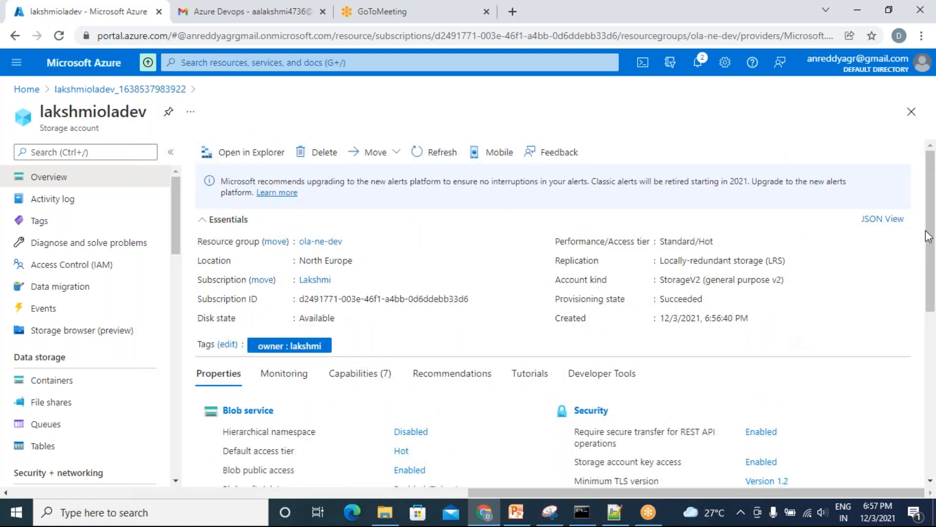